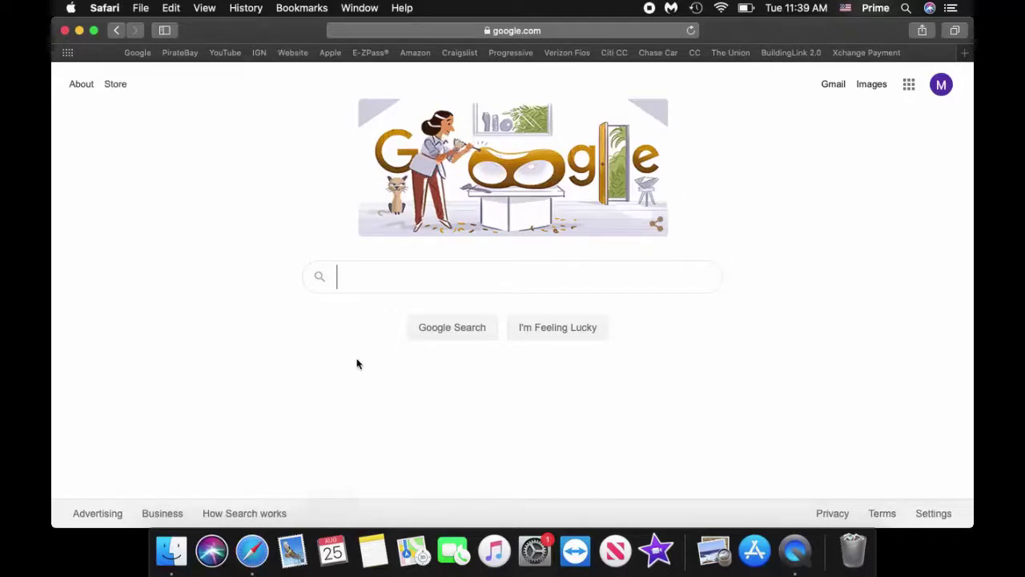
# Step: Search Google for the dosdude Catalina patcher and download macOS Catalina Patcher.dmg from dosdude1.com
pyautogui.write('d')
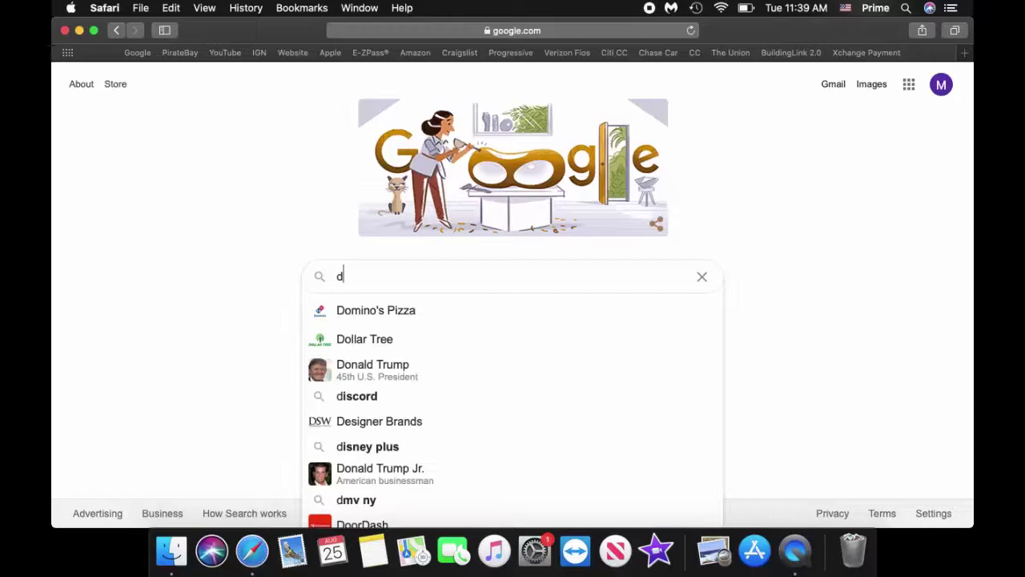
pyautogui.write('osdu')
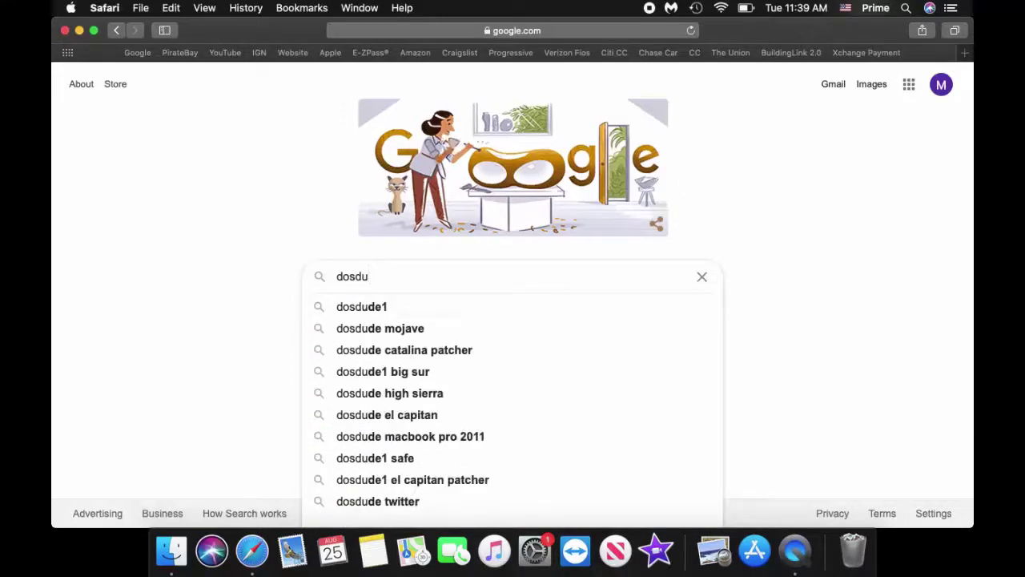
pyautogui.press('Down')
pyautogui.press('Down')
pyautogui.press('Down')
pyautogui.press('Return')
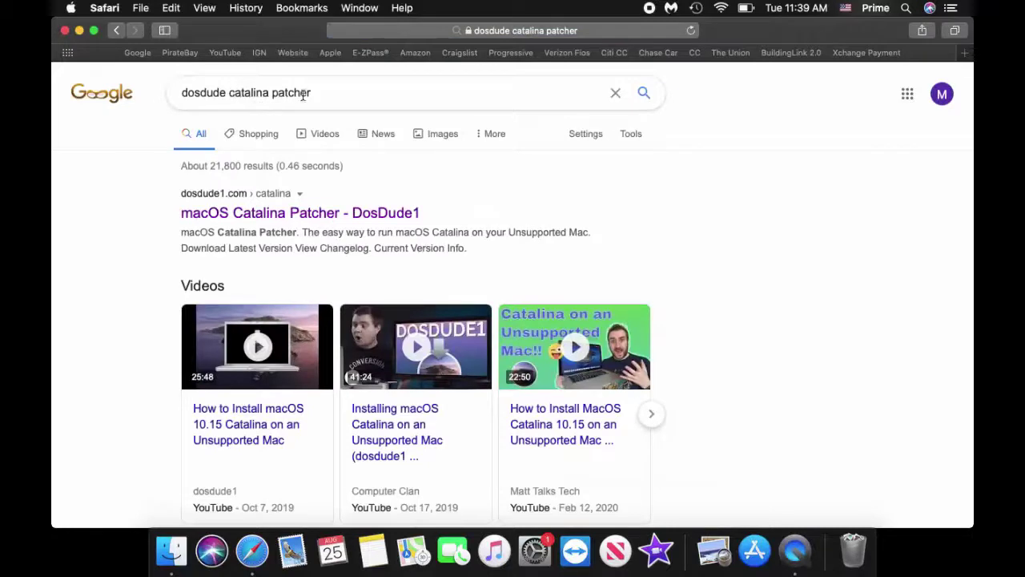
pyautogui.click(310, 210)
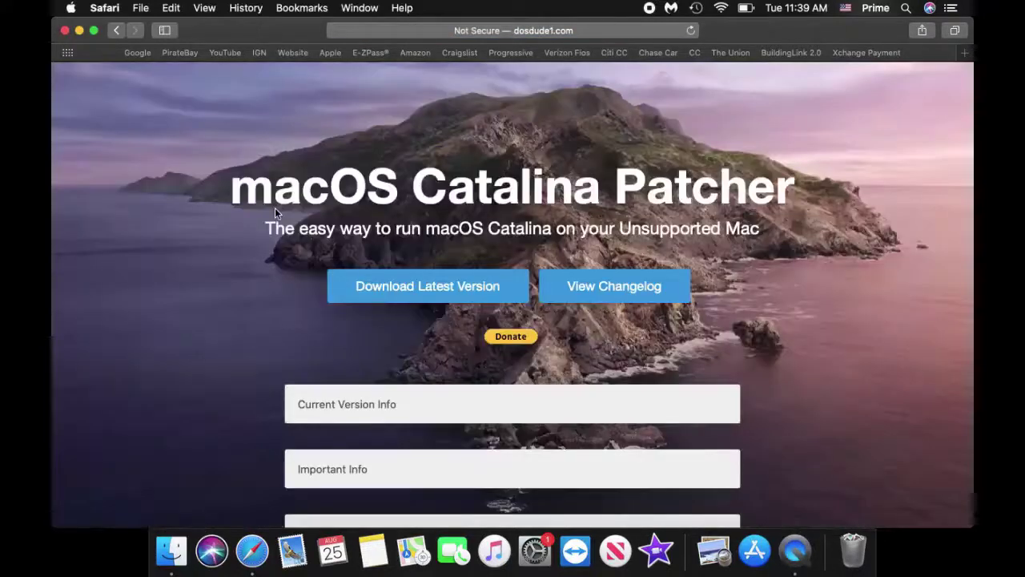
pyautogui.click(371, 279)
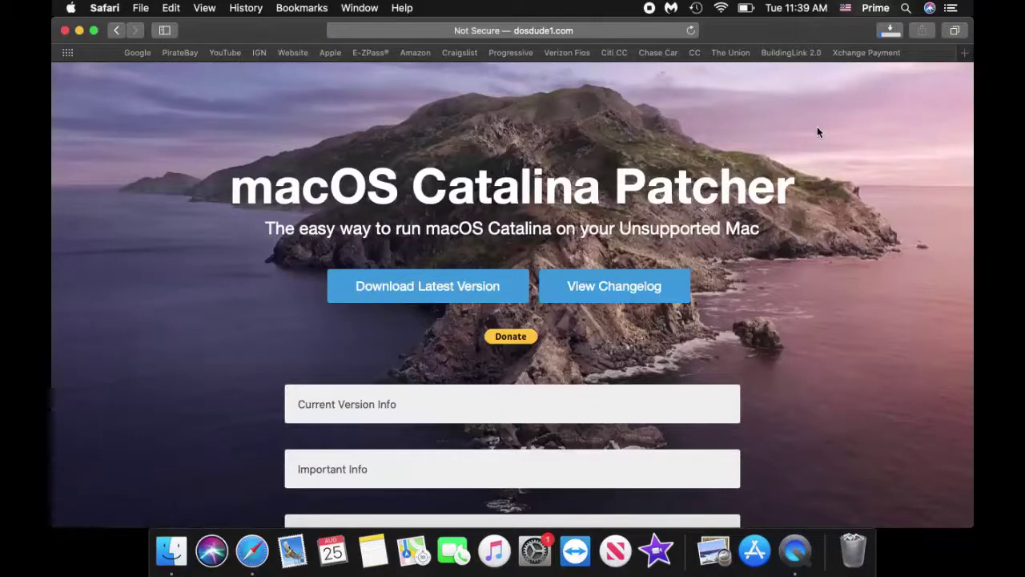
pyautogui.click(890, 31)
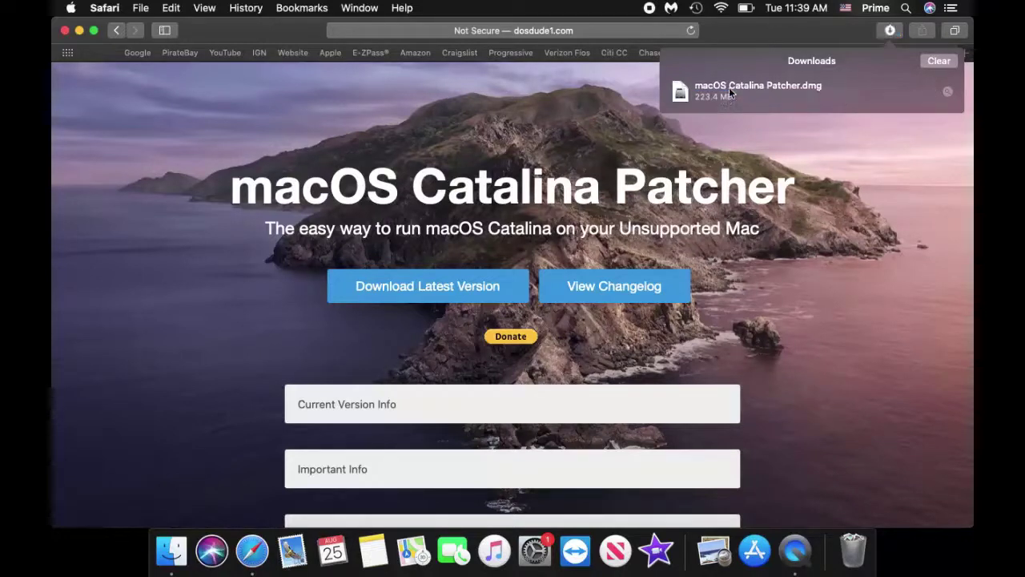
# Step: Mount the downloaded macOS Catalina Patcher.dmg and try launching the macOS Catalina Patcher app
pyautogui.click(729, 91)
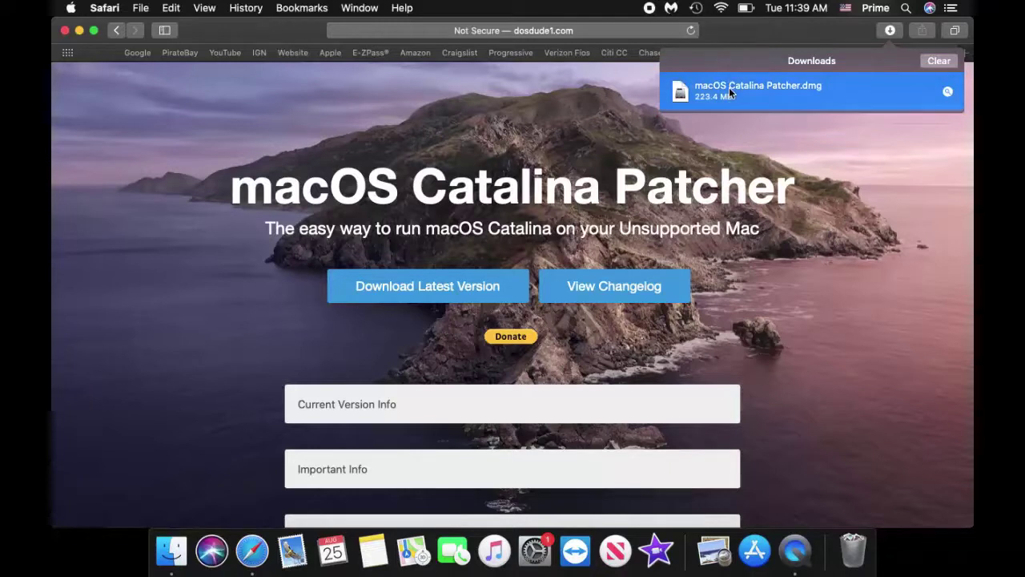
pyautogui.doubleClick(728, 87)
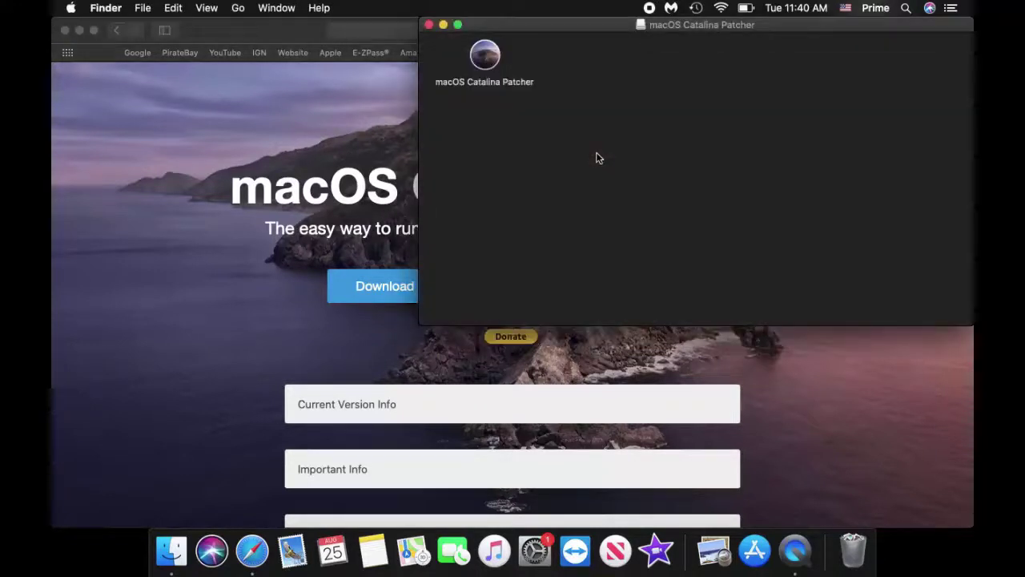
pyautogui.doubleClick(486, 56)
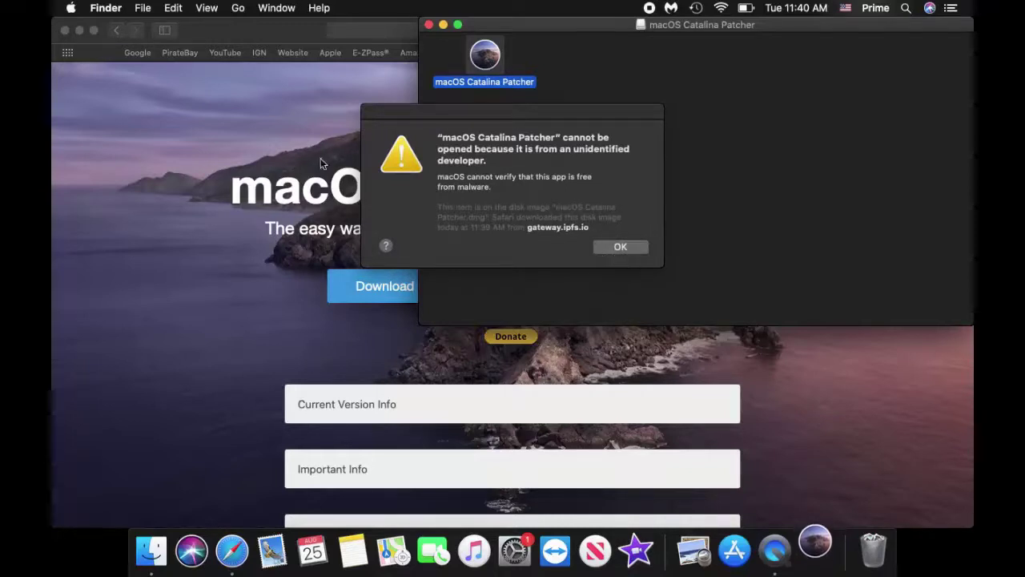
# Step: Go to System Preferences' Security & Privacy General settings from the Apple menu
pyautogui.click(71, 8)
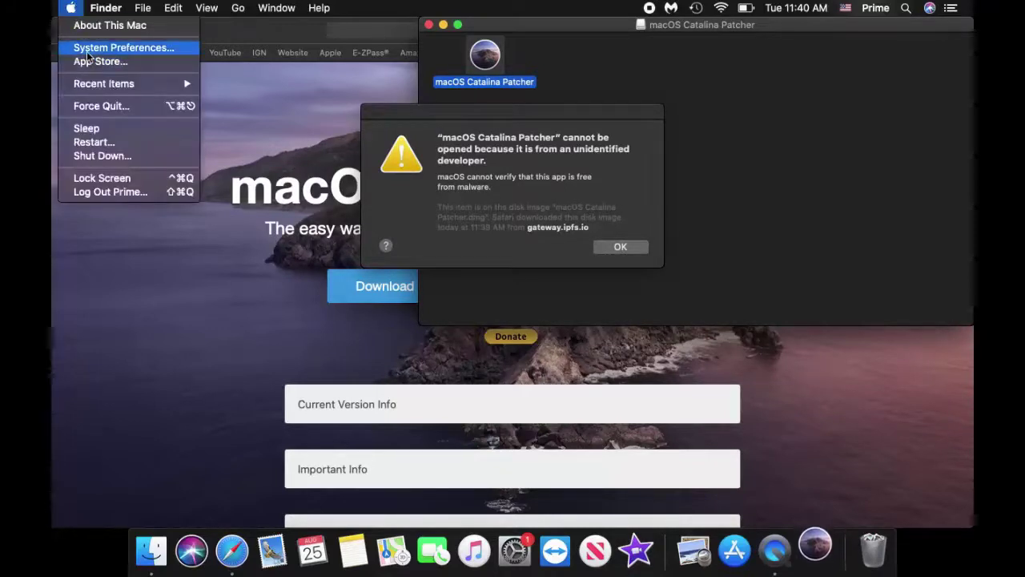
pyautogui.click(112, 47)
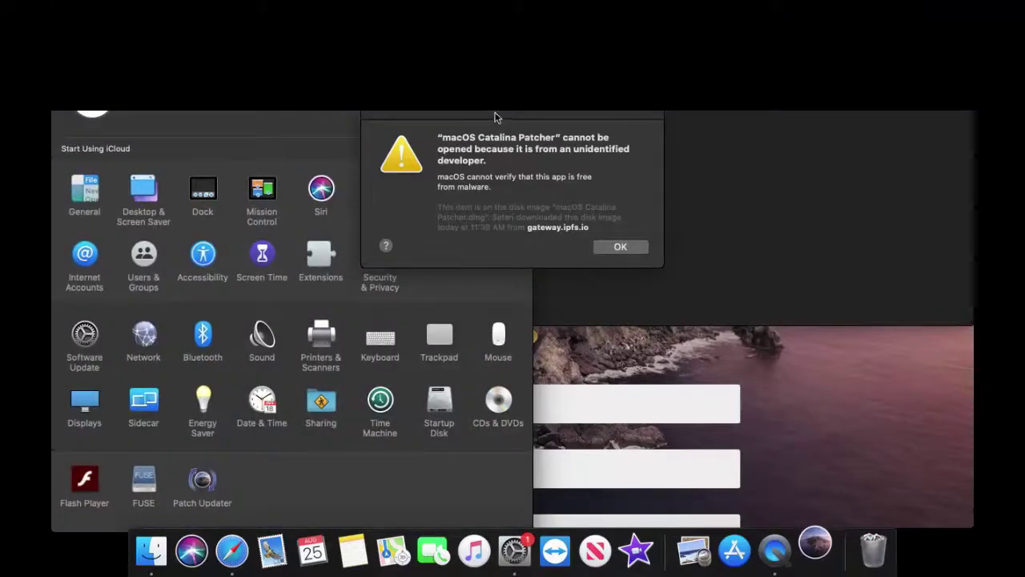
pyautogui.moveTo(494, 118); pyautogui.dragTo(696, 129)
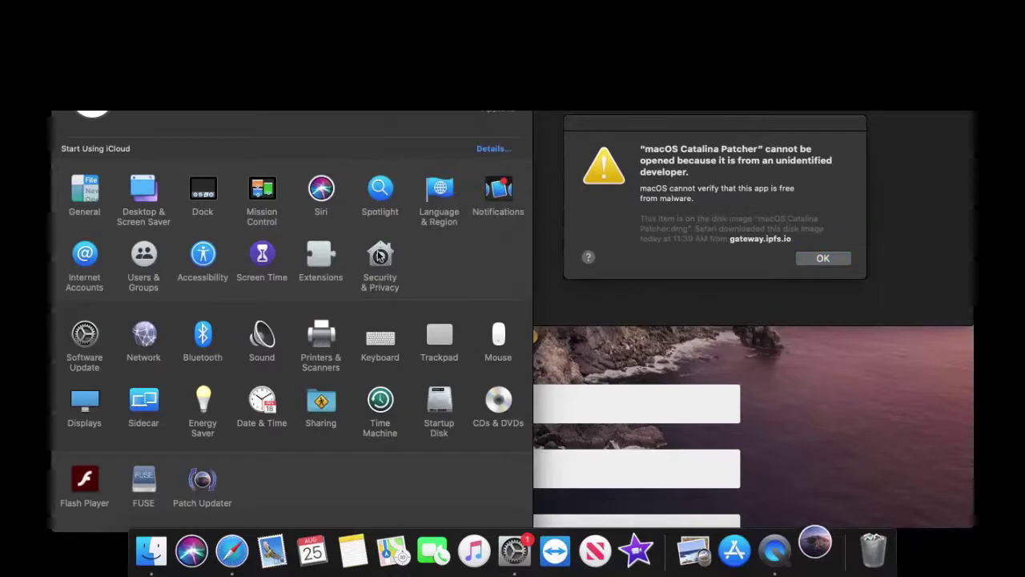
pyautogui.click(380, 254)
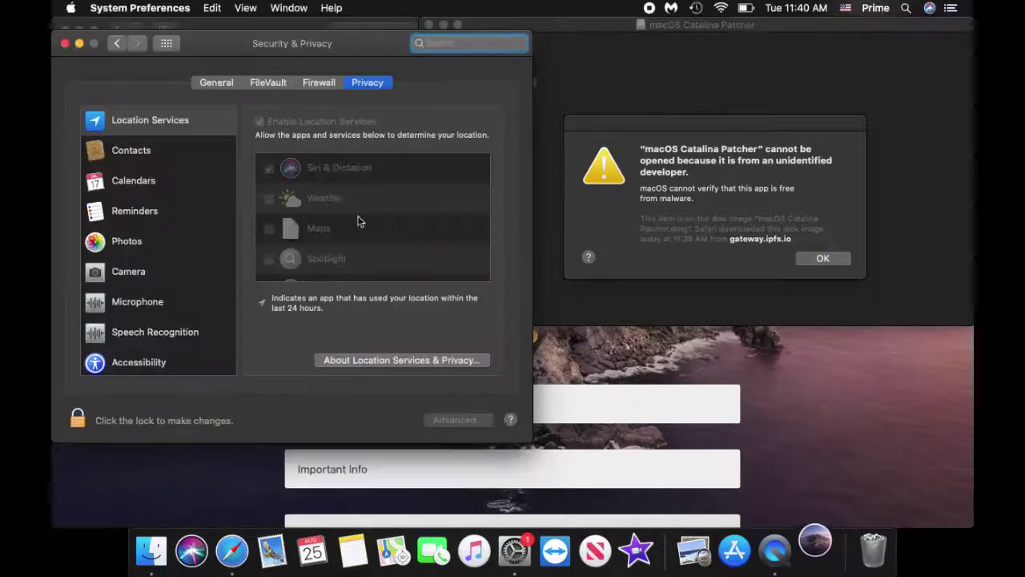
pyautogui.click(226, 85)
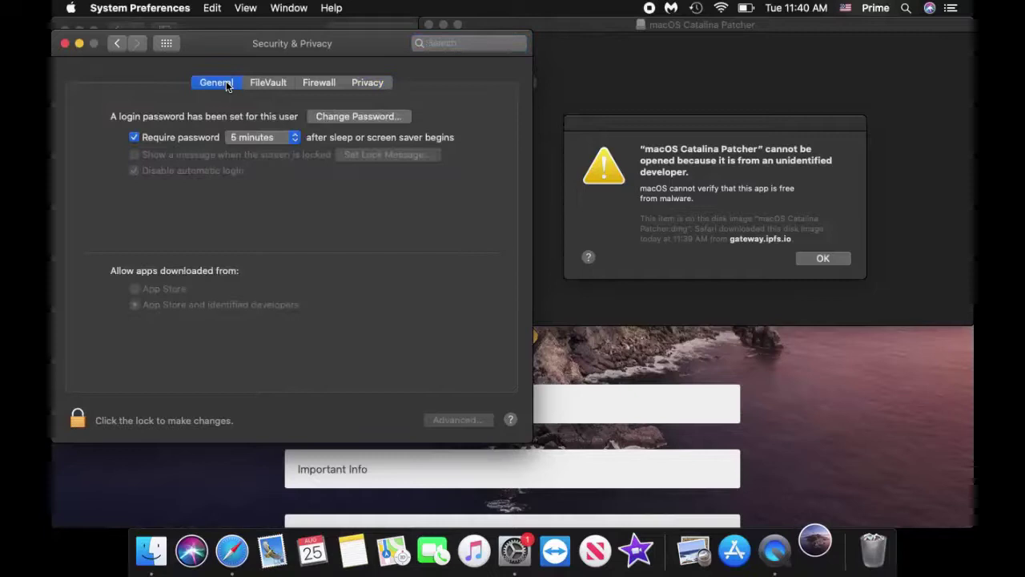
# Step: Unlock the security settings with the admin password and dismiss the cannot-be-opened alert
pyautogui.click(77, 417)
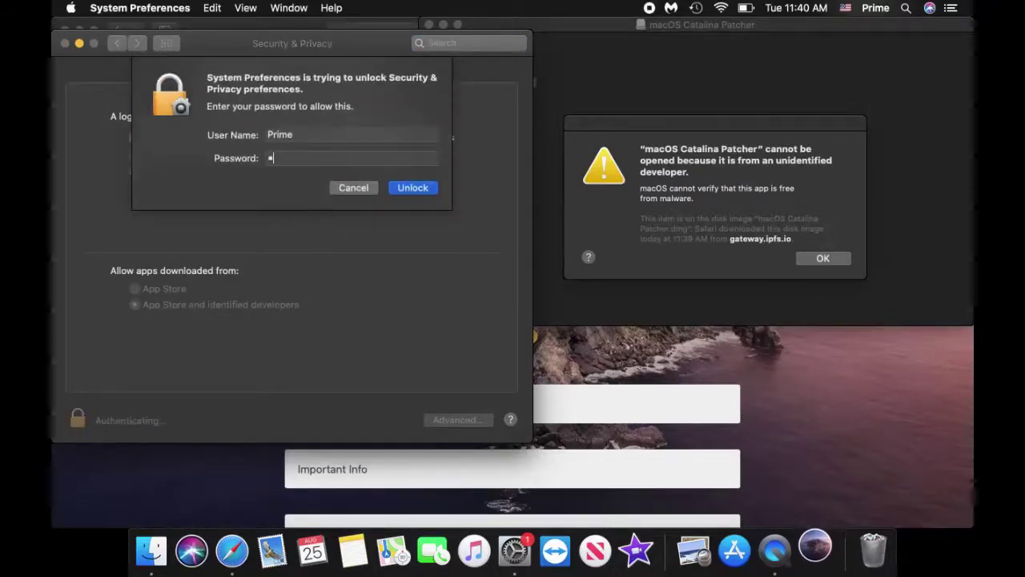
pyautogui.write('•••••••')
pyautogui.press('Return')
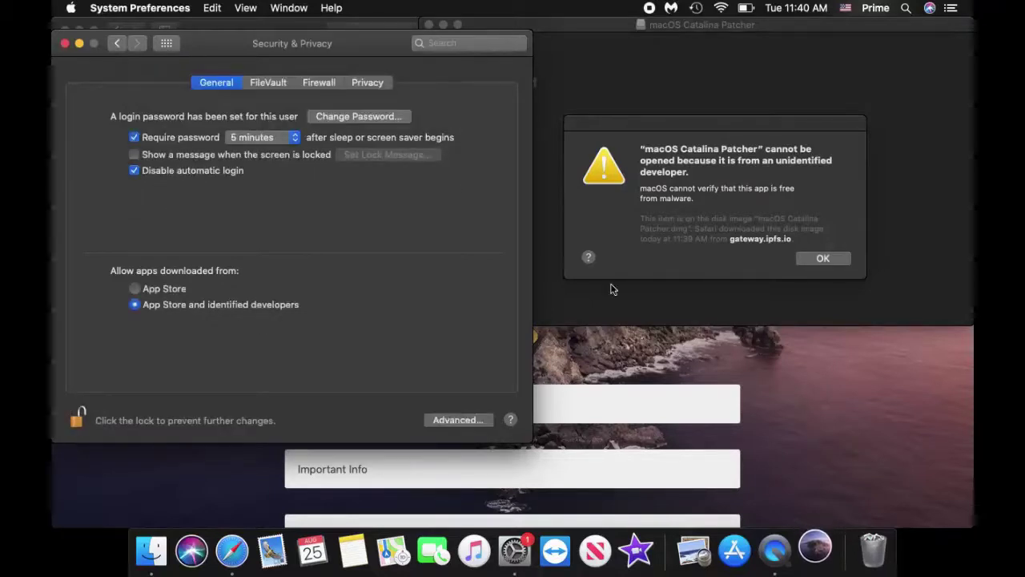
pyautogui.click(831, 258)
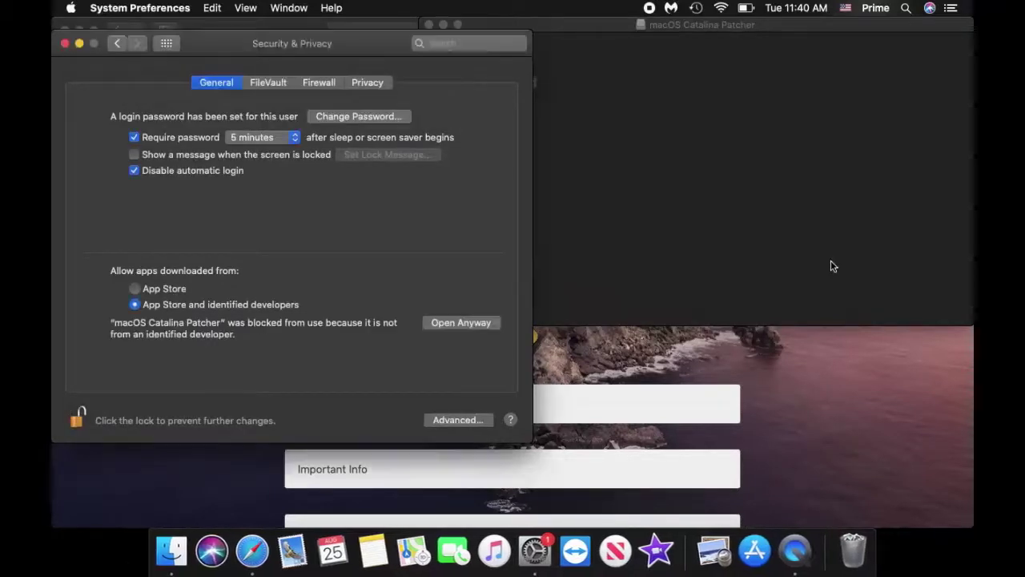
# Step: Reopen the patcher disk image and try launching macOS Catalina Patcher again
pyautogui.click(780, 431)
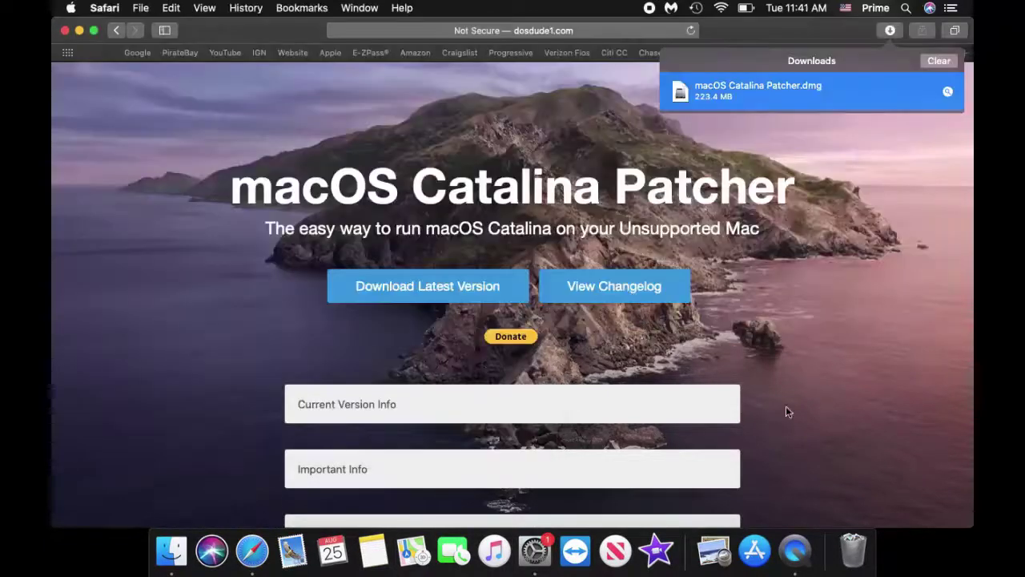
pyautogui.doubleClick(785, 104)
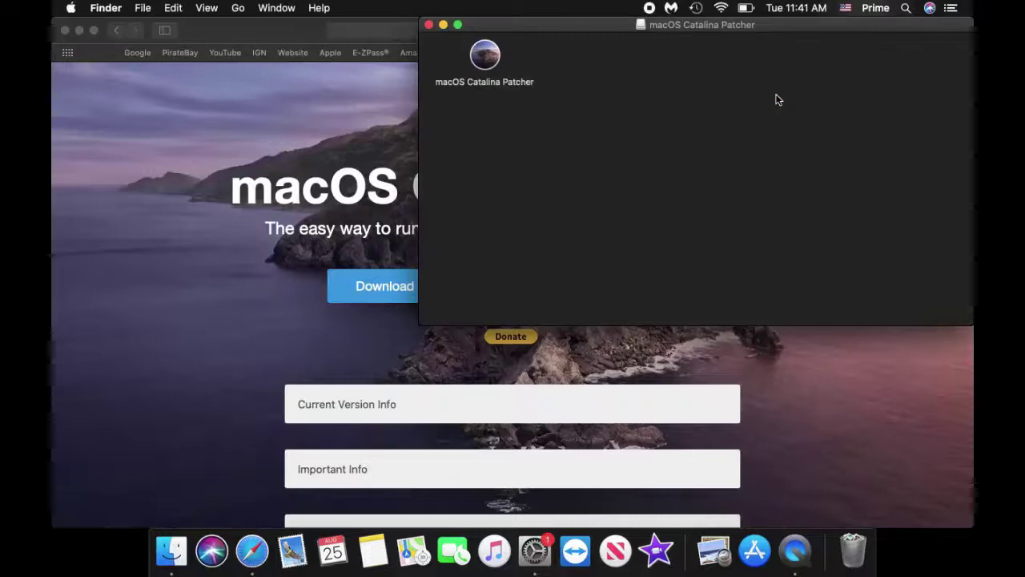
pyautogui.click(497, 55)
pyautogui.doubleClick(497, 55)
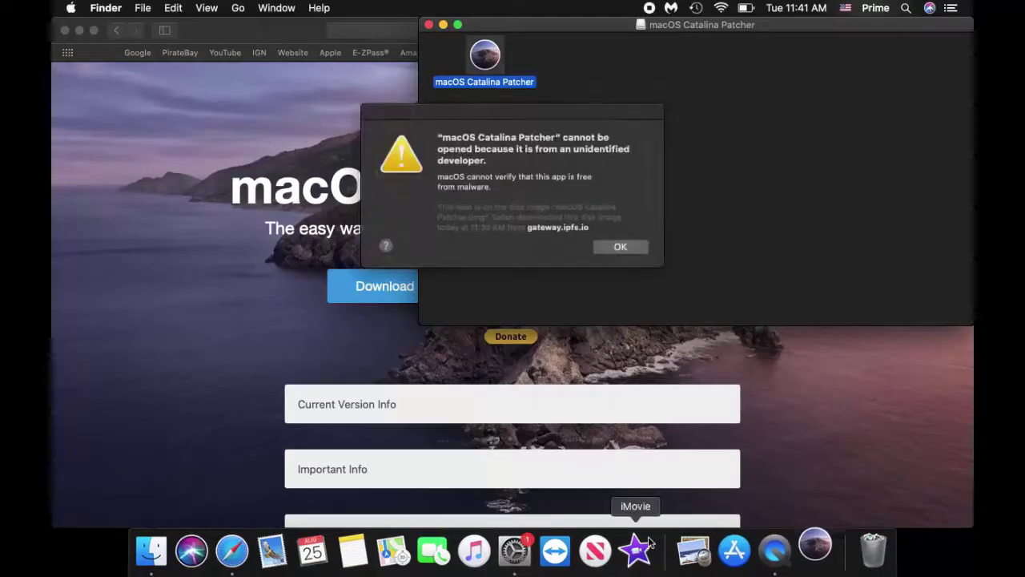
# Step: Allow the patcher with Open Anyway in Security & Privacy and confirm opening it
pyautogui.click(515, 549)
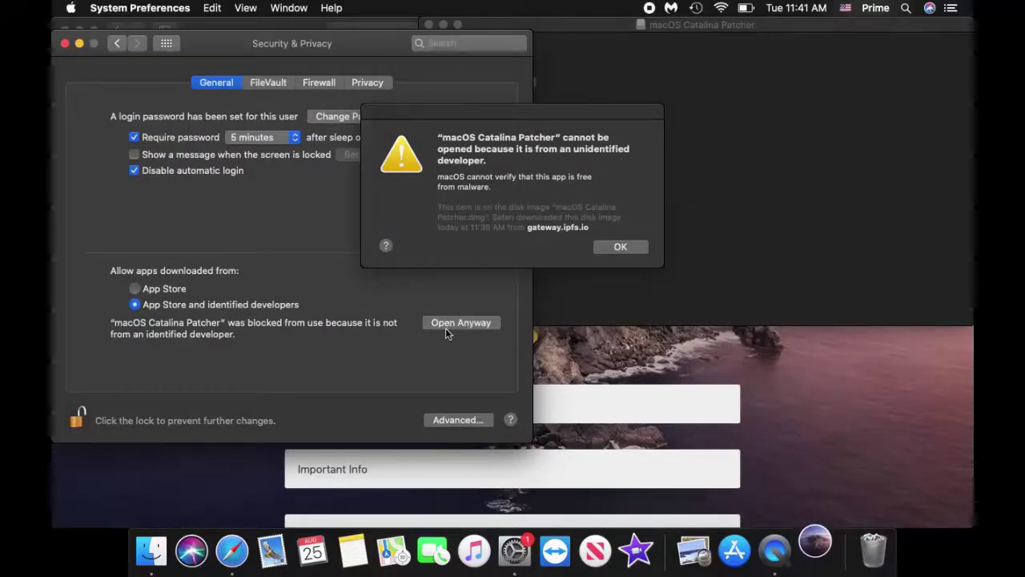
pyautogui.click(446, 327)
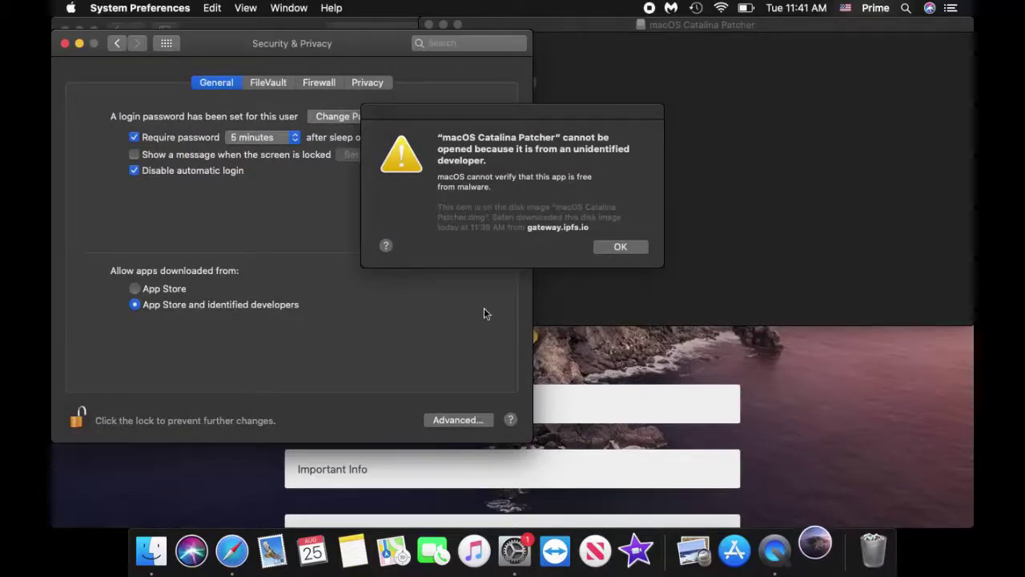
pyautogui.click(612, 248)
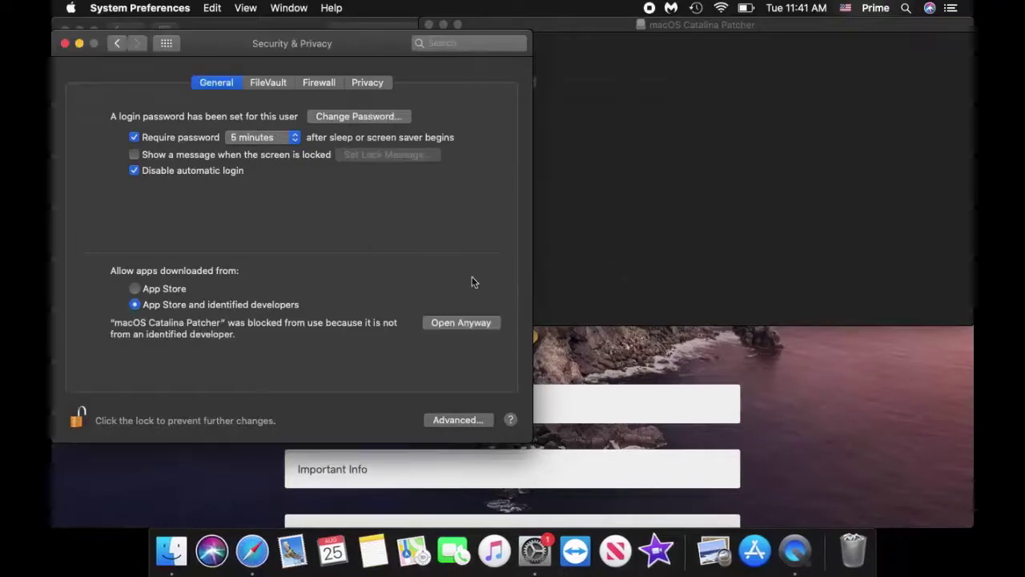
pyautogui.click(432, 324)
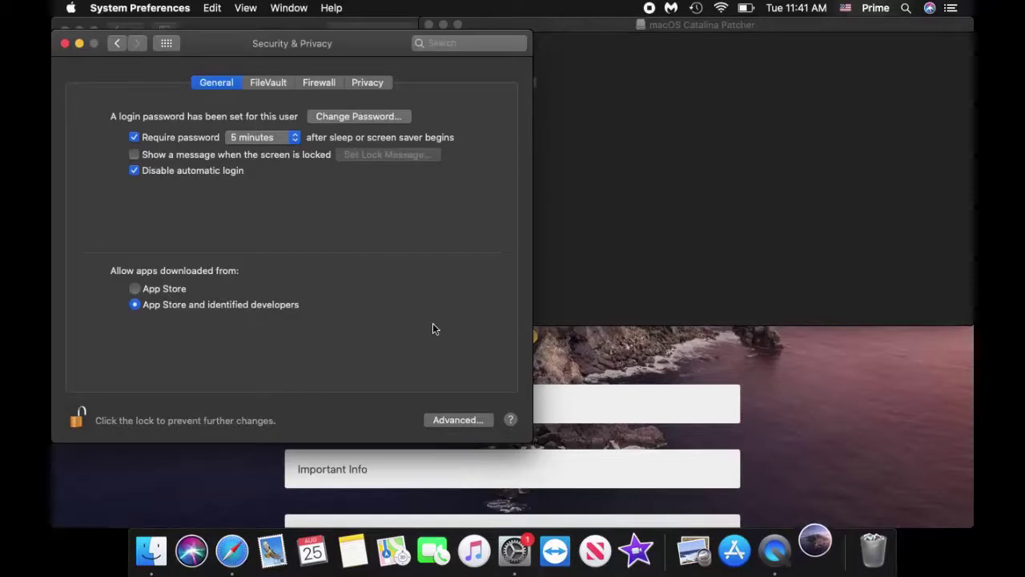
pyautogui.click(65, 43)
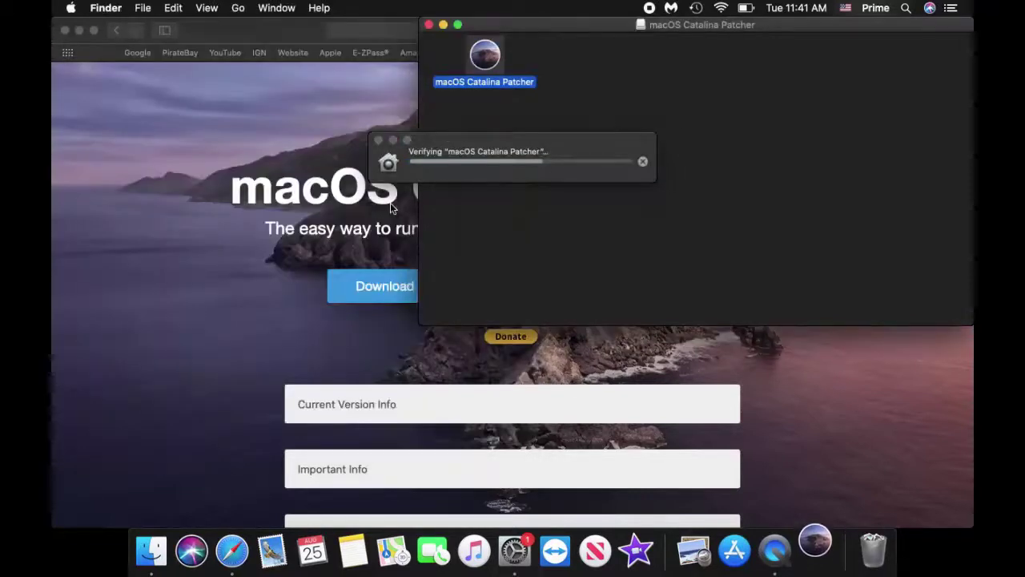
pyautogui.click(474, 174)
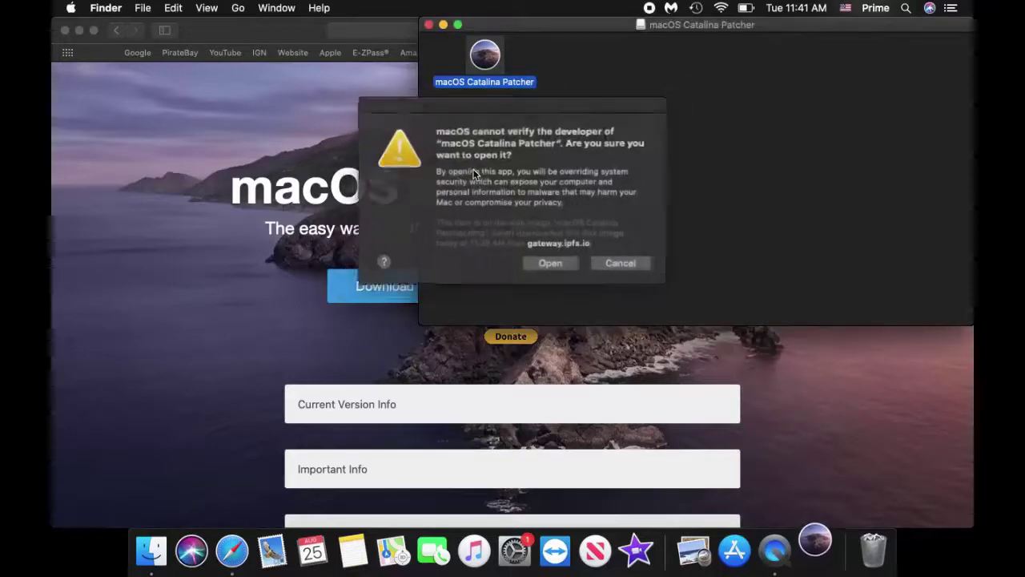
pyautogui.click(565, 267)
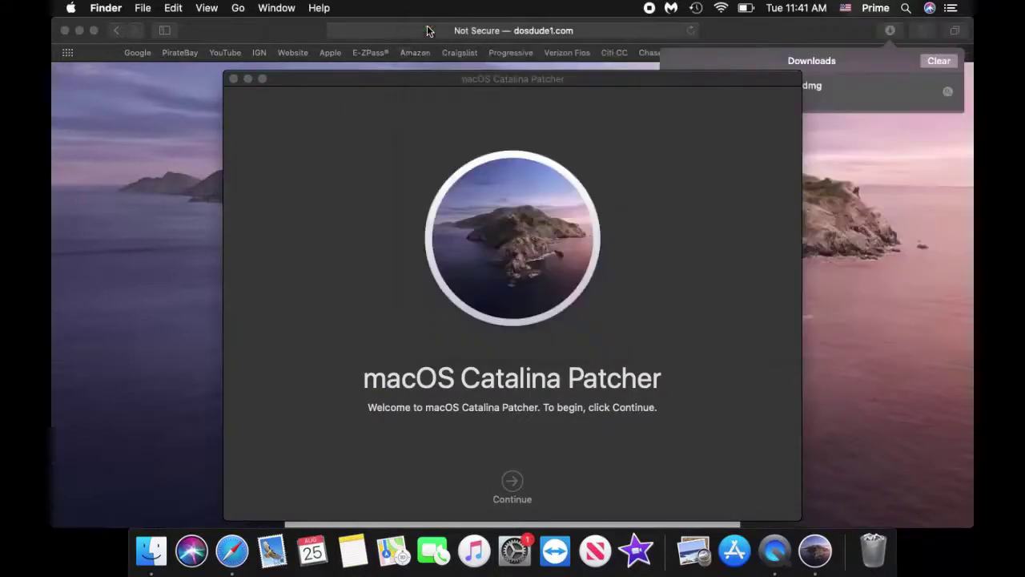
# Step: Close the volume window, pass the welcome pages, and download a fresh Catalina installer from Apple
pyautogui.click(428, 25)
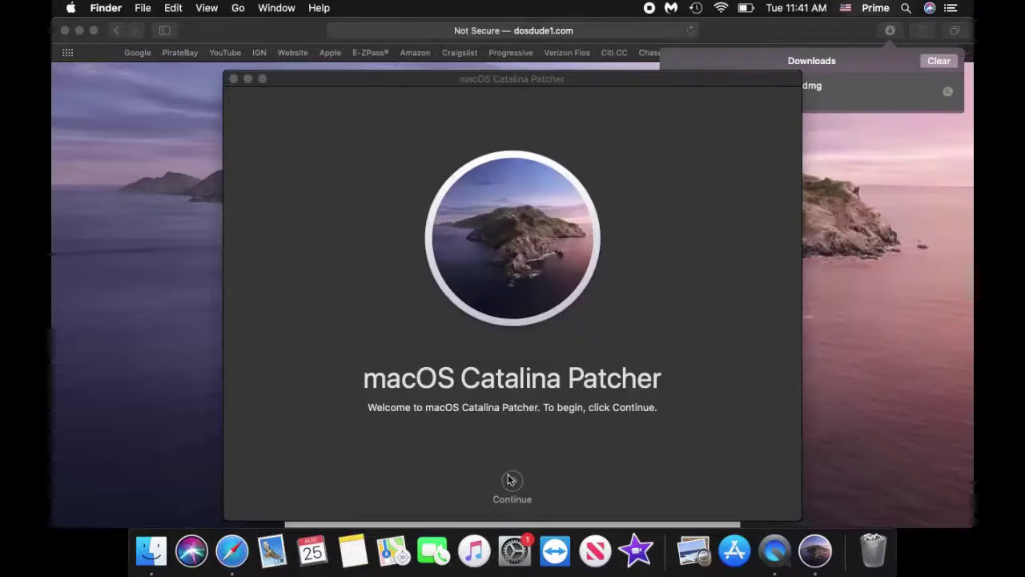
pyautogui.click(509, 476)
pyautogui.click(550, 482)
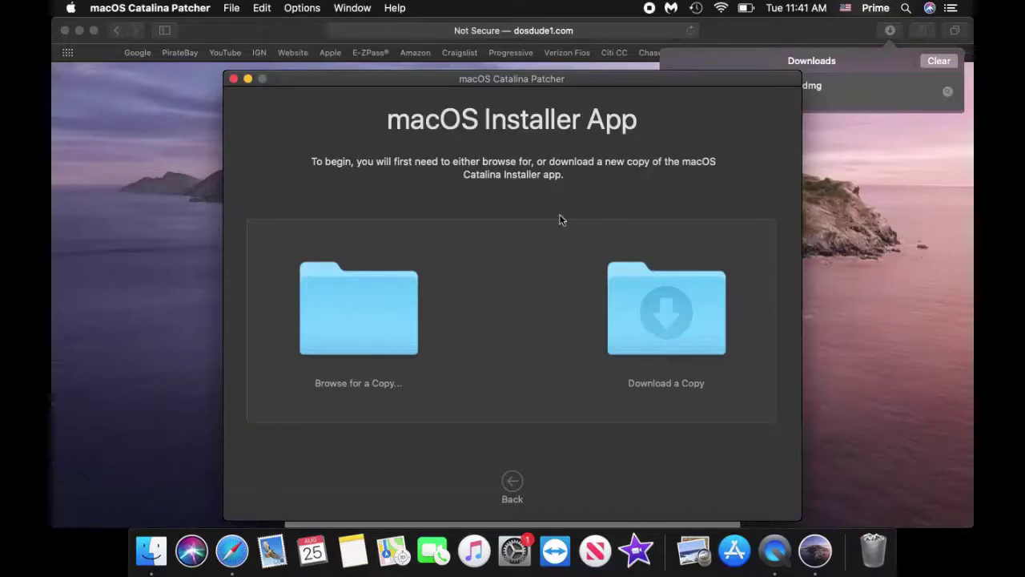
pyautogui.click(661, 298)
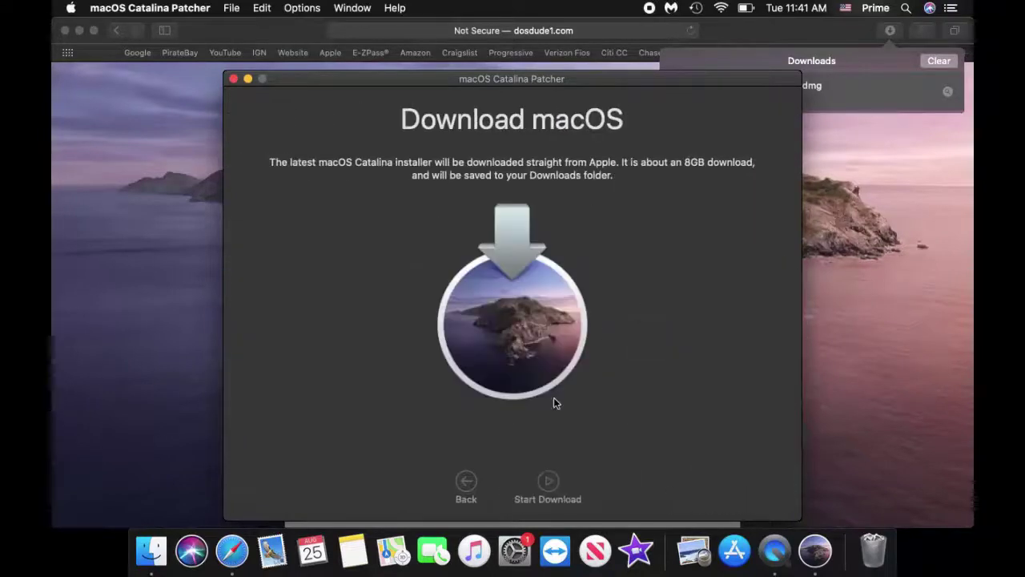
pyautogui.click(550, 494)
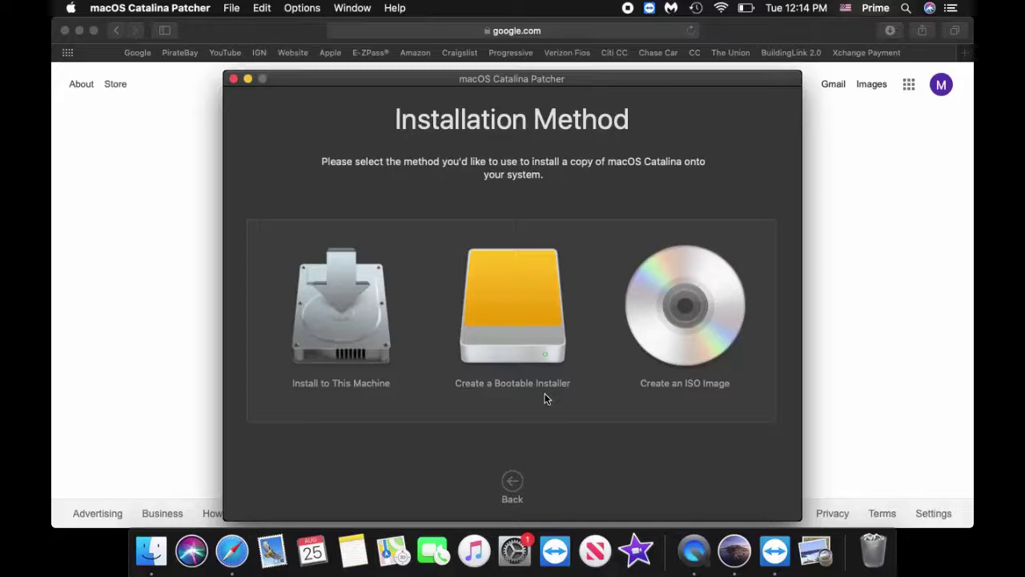
# Step: Choose Create a Bootable Installer with the 'Mojave installer' volume as the target
pyautogui.click(533, 318)
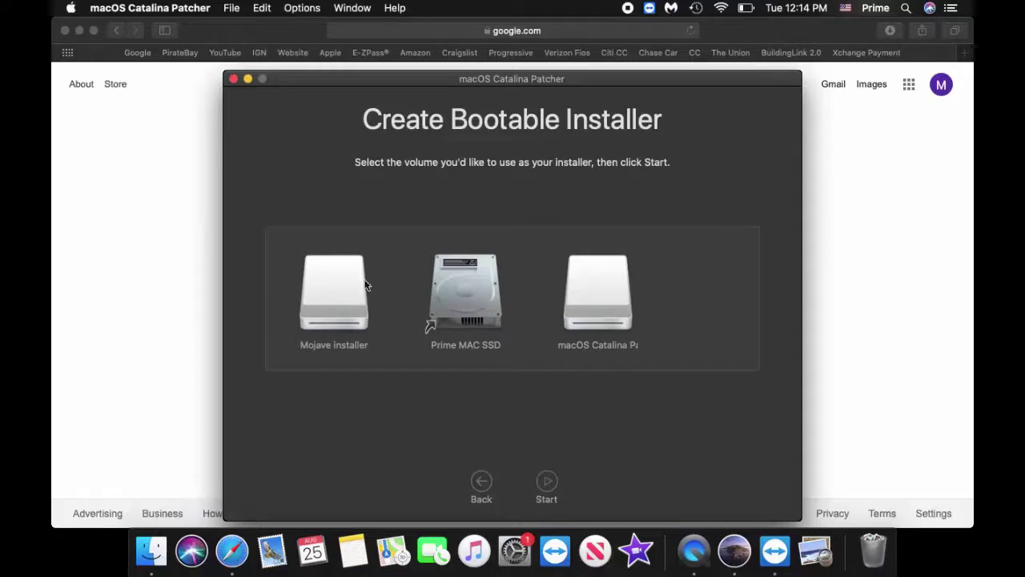
pyautogui.click(151, 550)
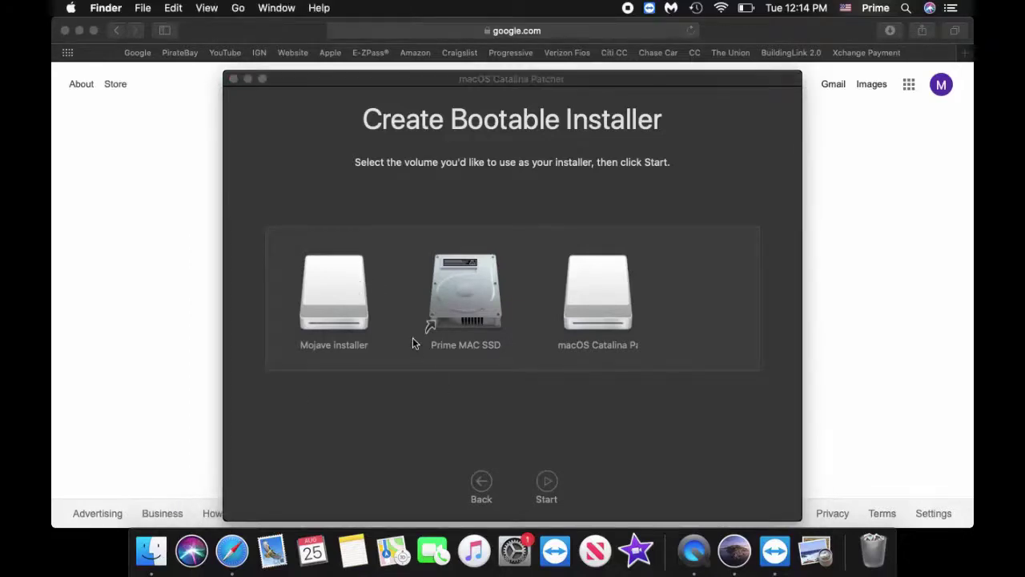
pyautogui.click(412, 341)
pyautogui.click(377, 342)
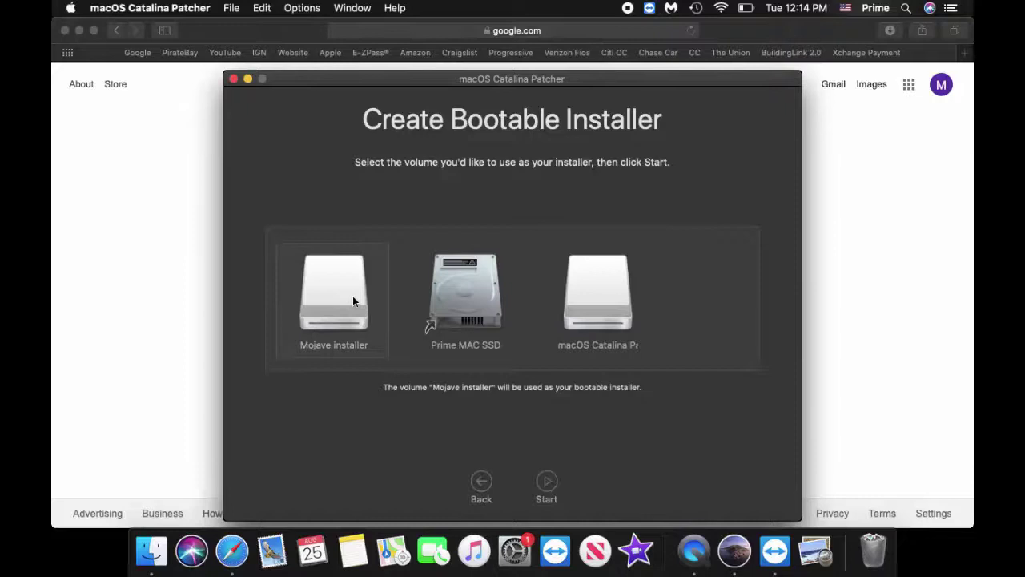
# Step: Start the build, approve erasing the Mojave installer volume, and enter the admin password
pyautogui.click(546, 480)
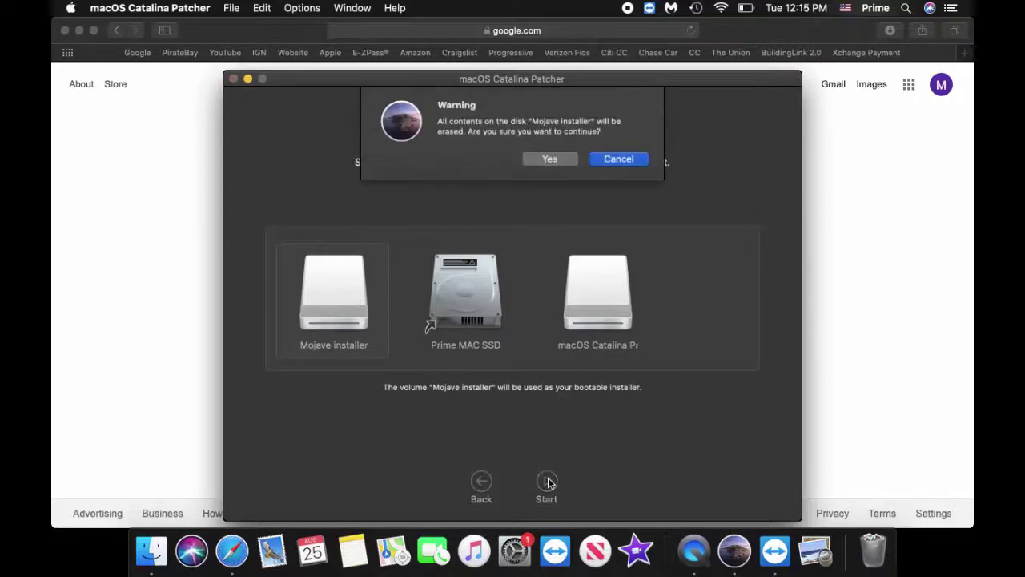
pyautogui.click(550, 158)
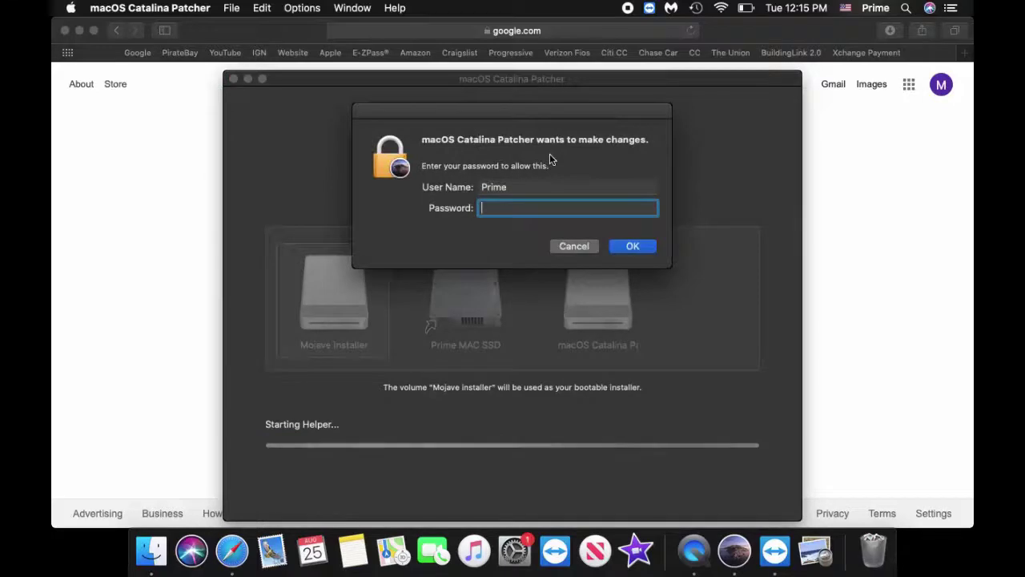
pyautogui.write('*******')
pyautogui.press('Return')
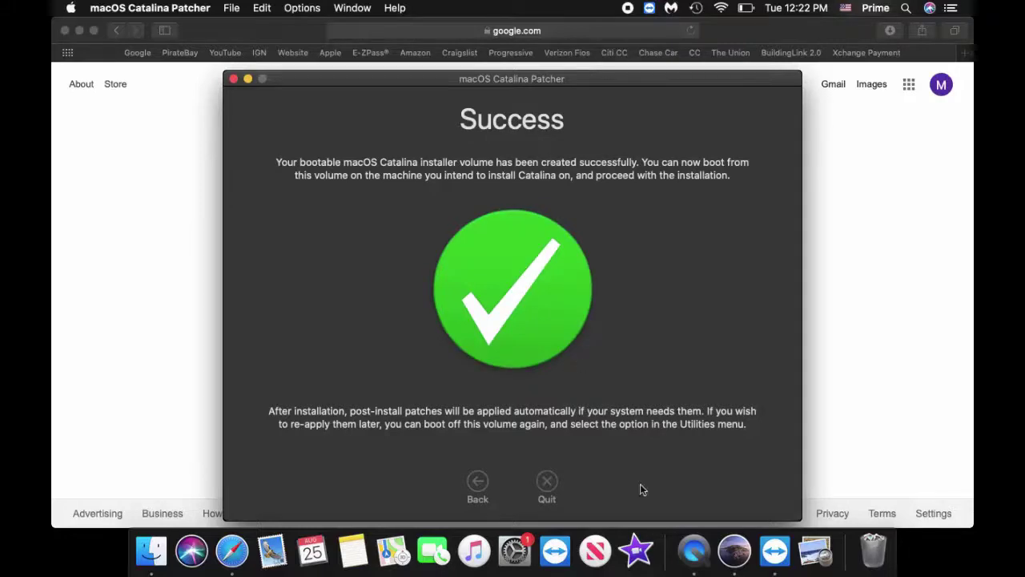
# Step: Quit the patcher after its Success message and close the Apple menu unused
pyautogui.click(554, 486)
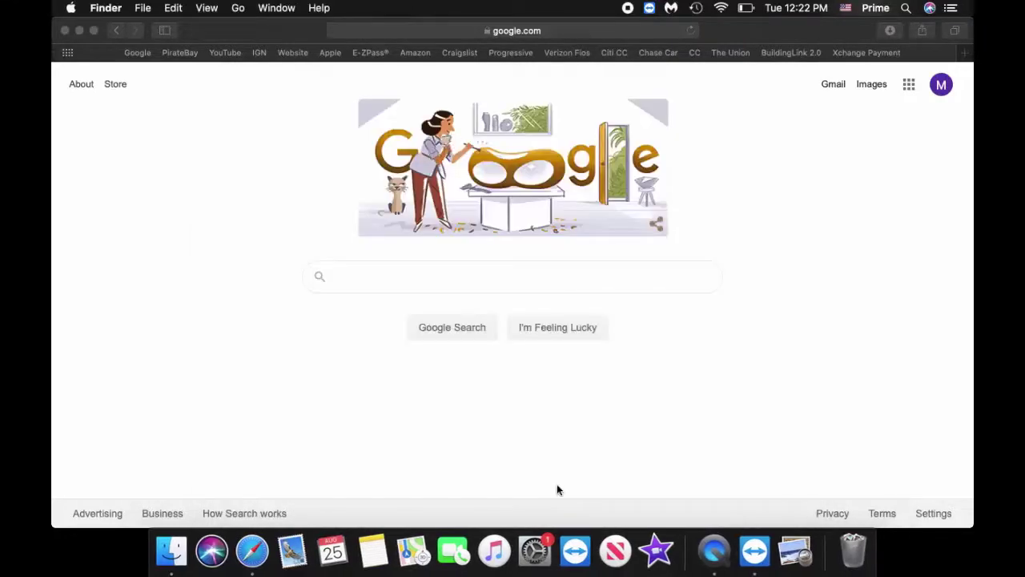
pyautogui.click(71, 7)
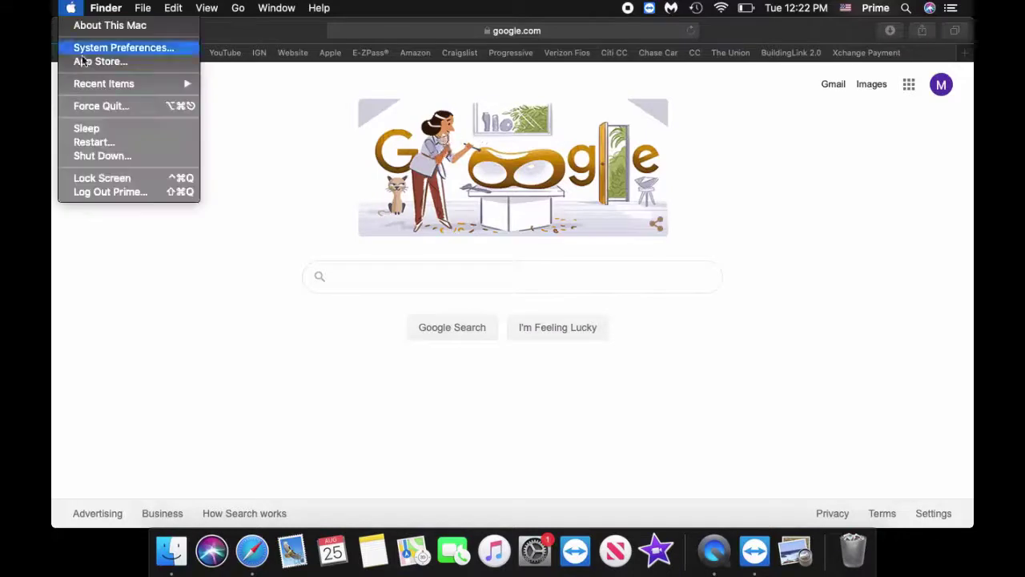
pyautogui.click(279, 230)
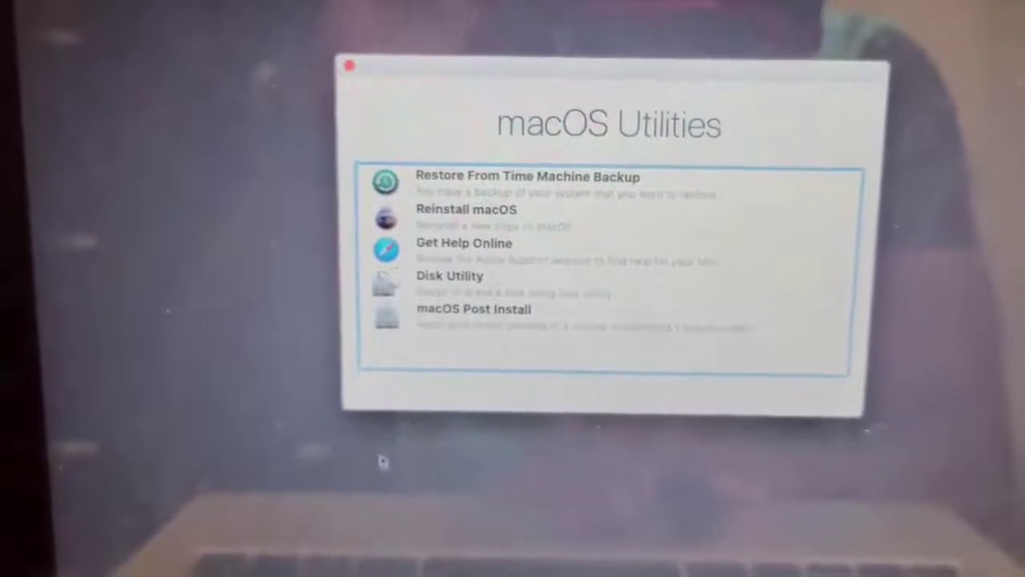
# Step: Launch Reinstall macOS from Recovery, then quit the installer back to macOS Utilities
pyautogui.click(471, 204)
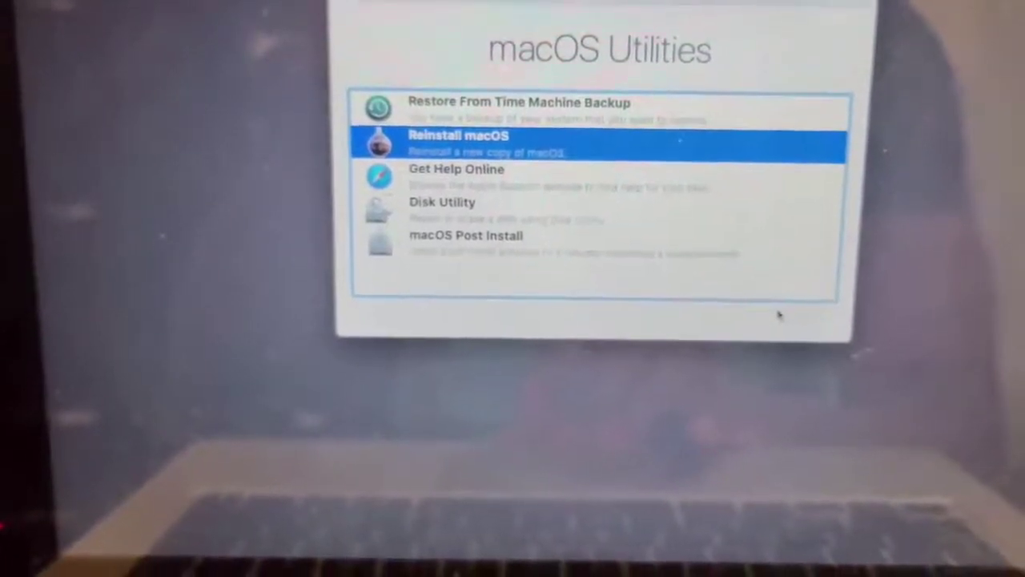
pyautogui.click(784, 318)
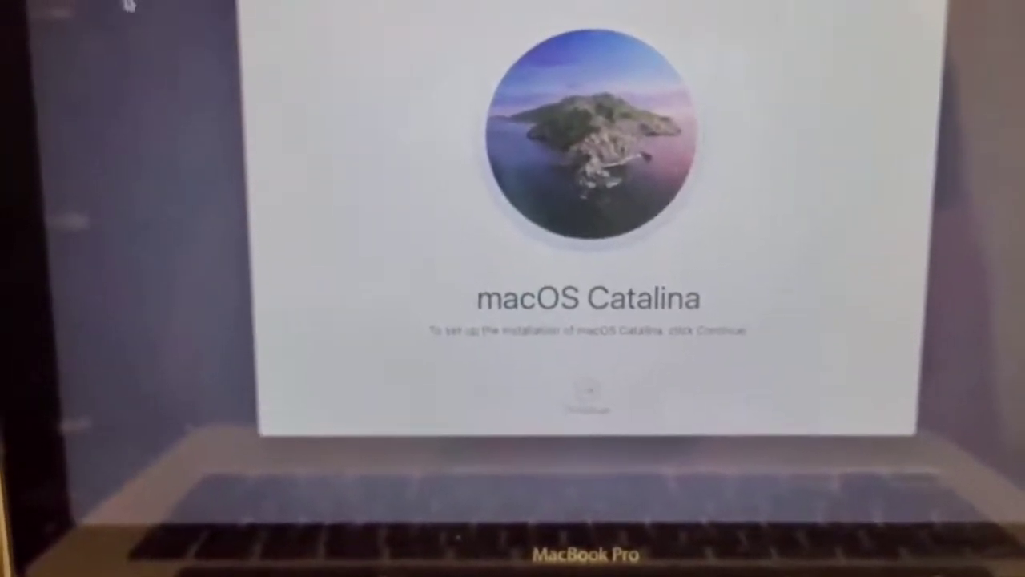
pyautogui.click(112, 2)
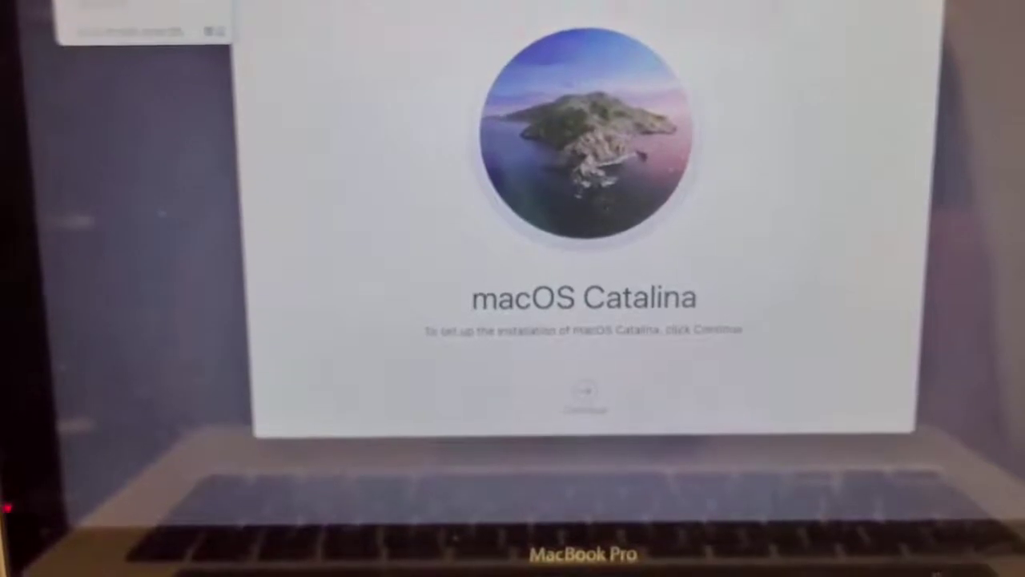
pyautogui.click(126, 49)
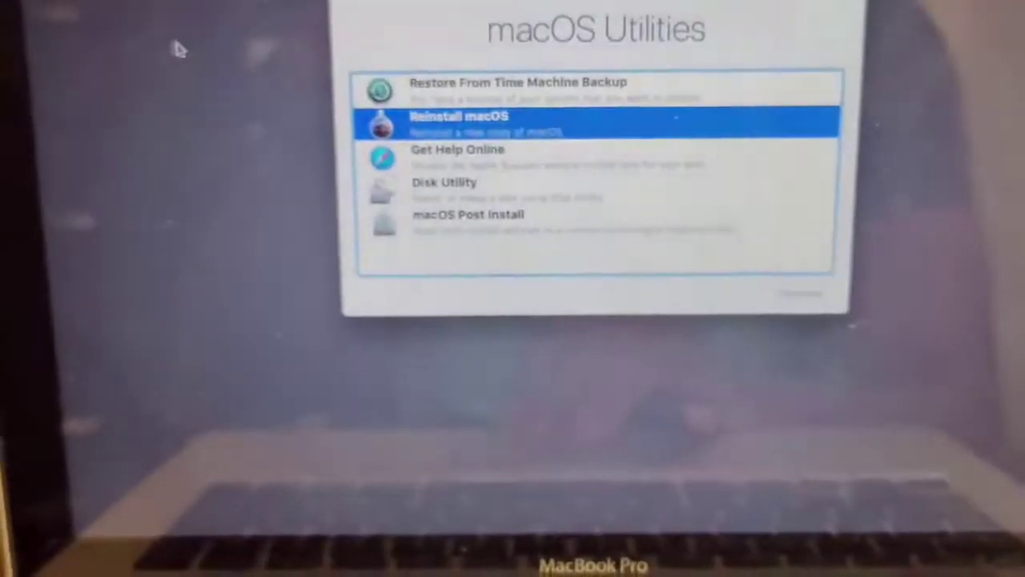
# Step: Check in Disk Utility that Prime MAC SSD is an APFS Volume, then reselect Reinstall macOS
pyautogui.doubleClick(465, 193)
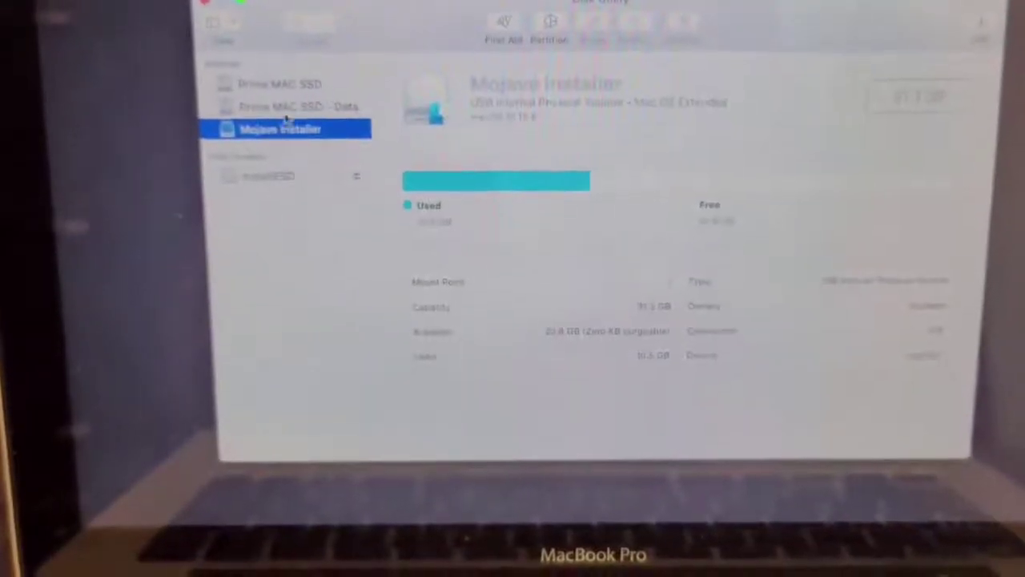
pyautogui.click(320, 93)
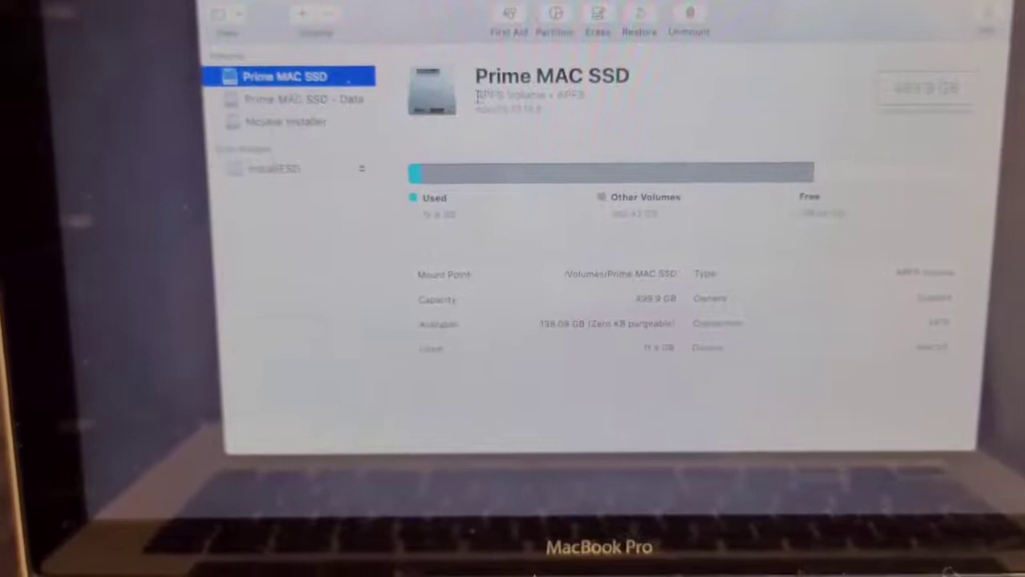
pyautogui.click(478, 105)
pyautogui.moveTo(473, 100); pyautogui.dragTo(529, 99)
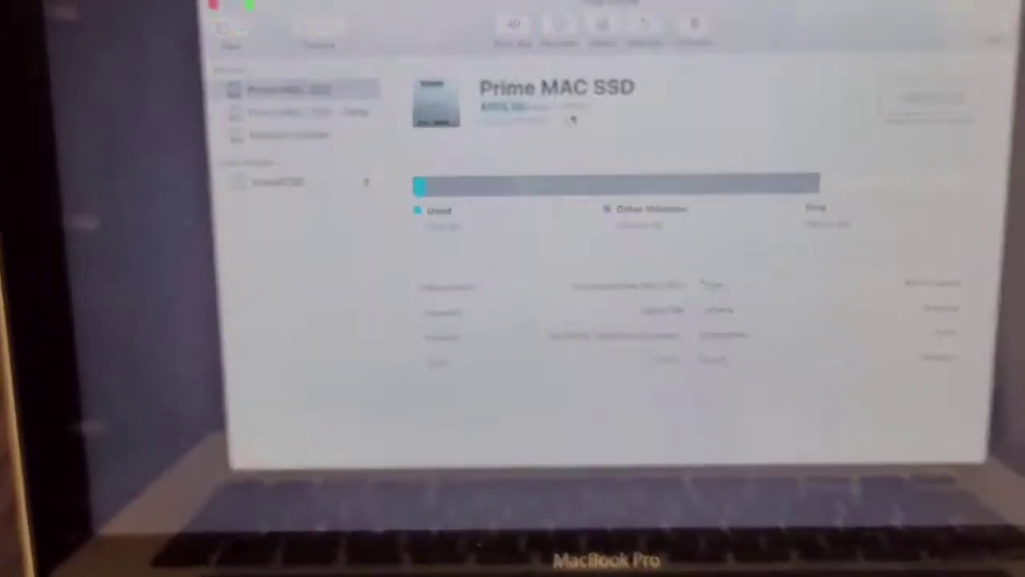
pyautogui.click(213, 7)
pyautogui.click(462, 145)
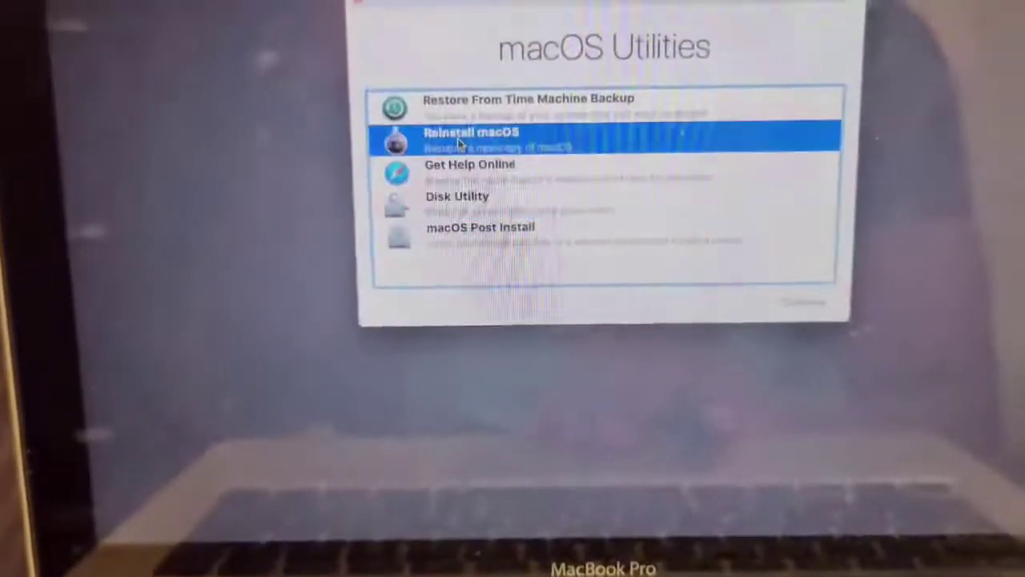
# Step: Start the Catalina installer, accept the license agreement, and choose Prime MAC SSD as the destination disk
pyautogui.click(817, 299)
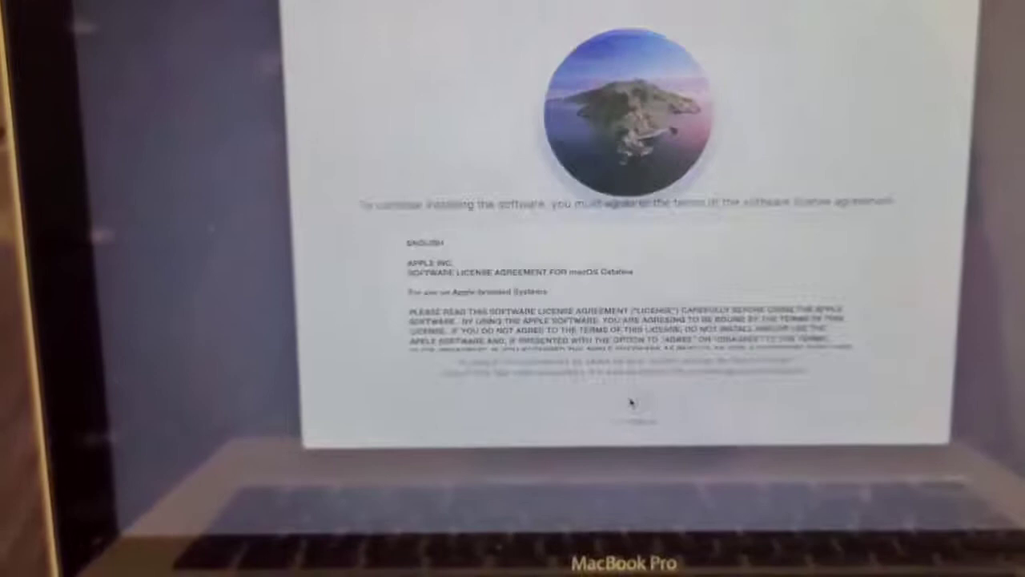
pyautogui.click(662, 406)
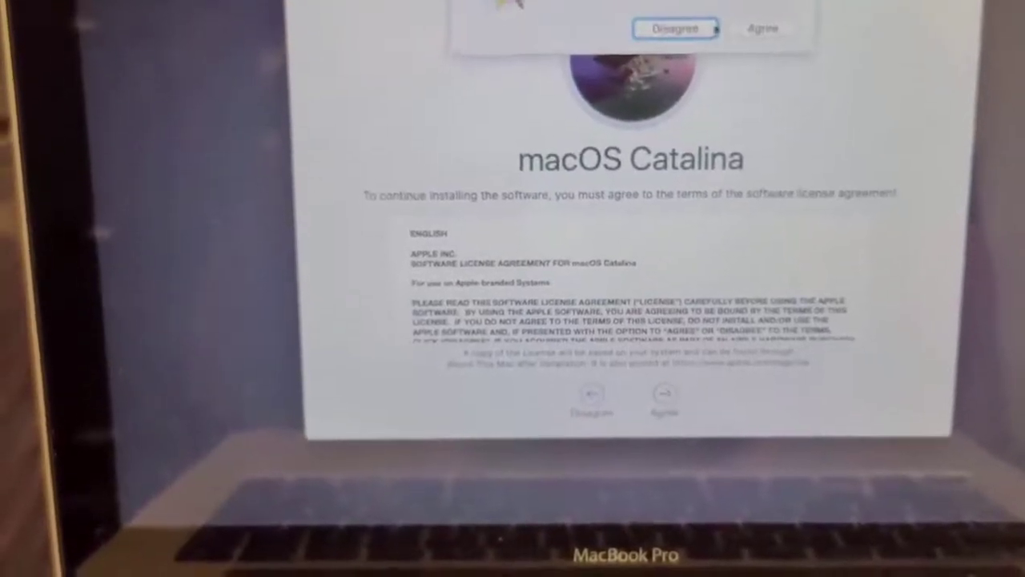
pyautogui.click(762, 29)
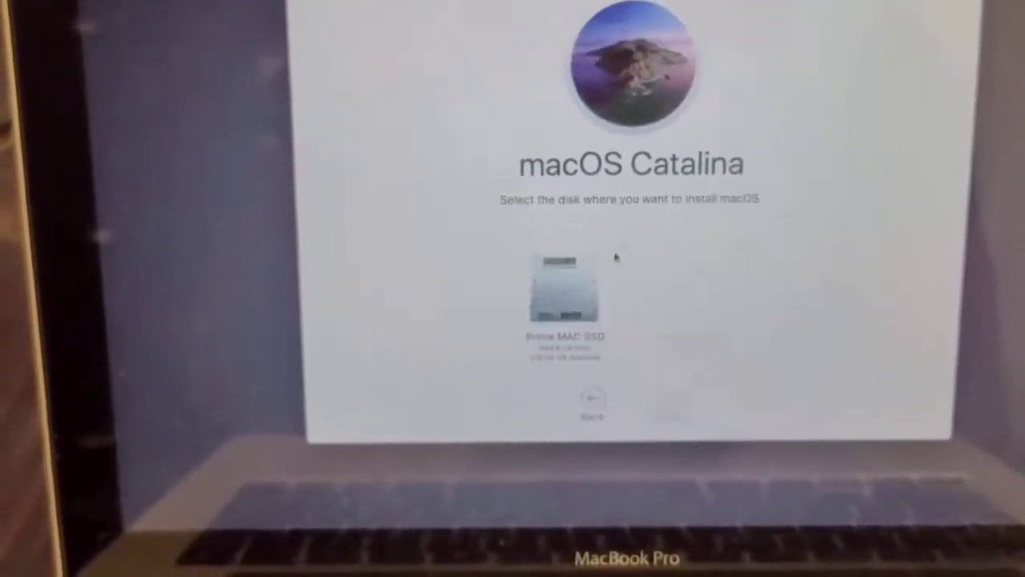
pyautogui.click(564, 288)
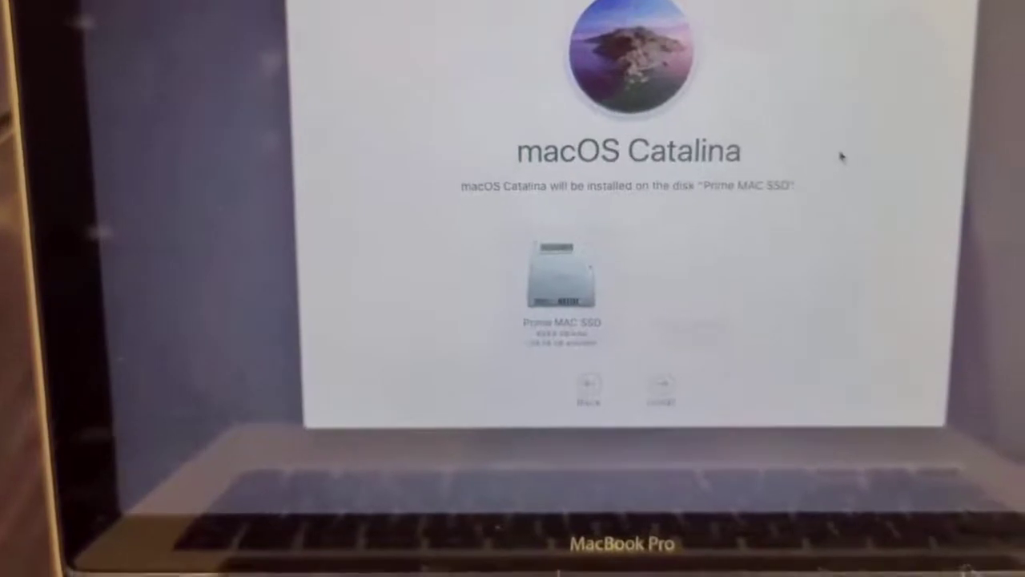